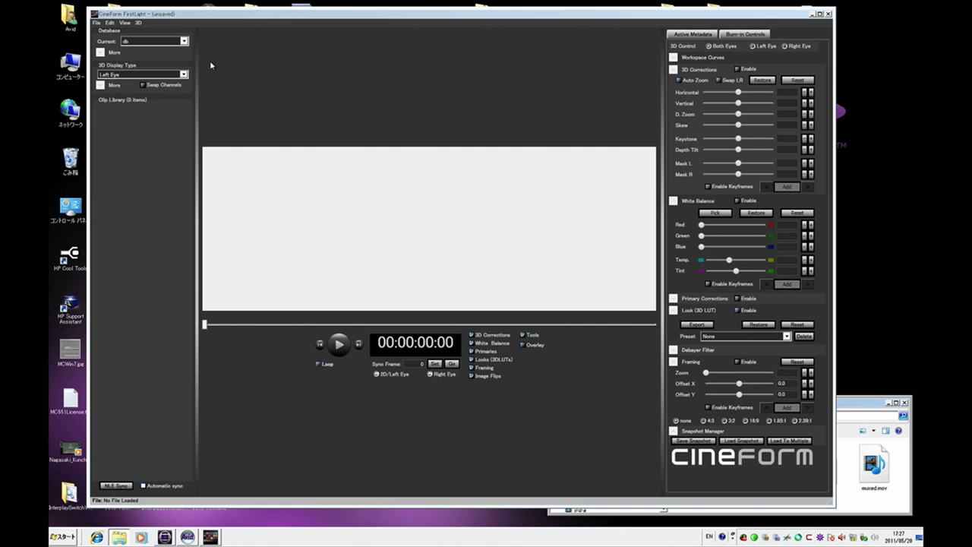
- Move the FirstLight window aside and load muxed.mov from the Mux folder into it
{"action": "left_click", "coordinate": [245, 18]}
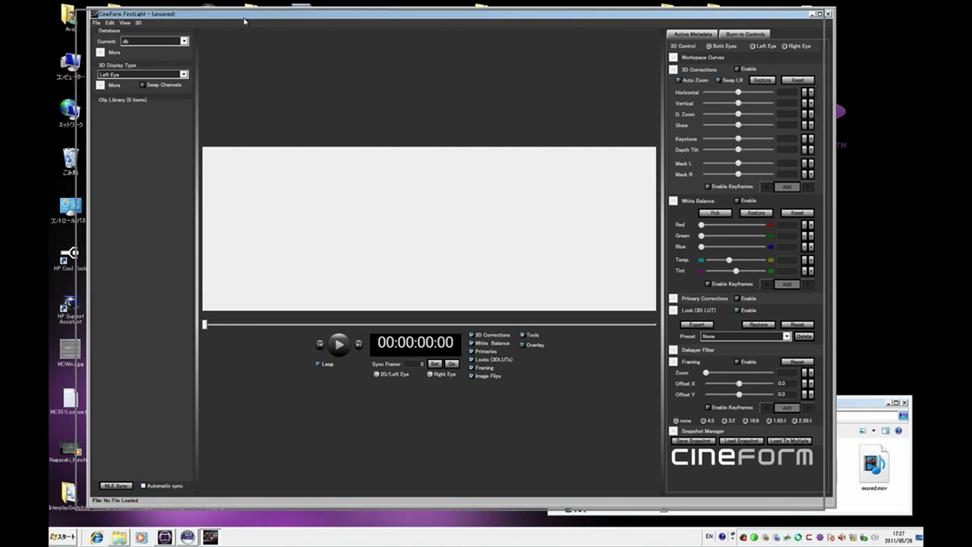
{"action": "left_click_drag", "start_coordinate": [245, 18], "coordinate": [234, 20]}
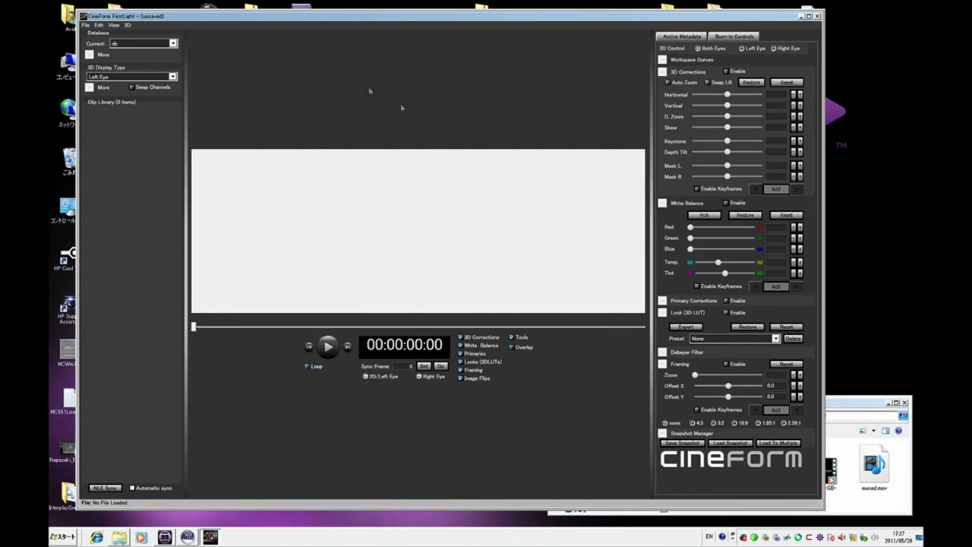
{"action": "left_click", "coordinate": [851, 409]}
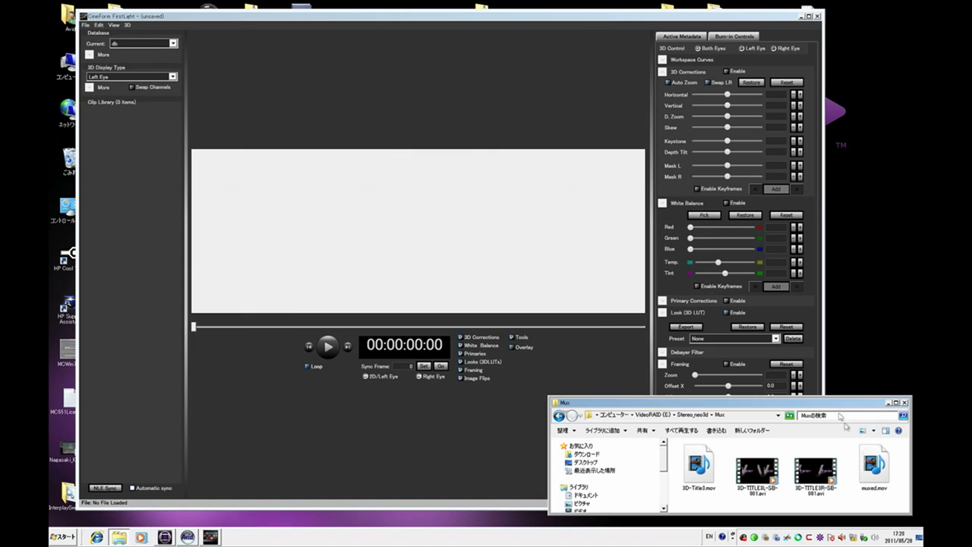
{"action": "left_click", "coordinate": [870, 475]}
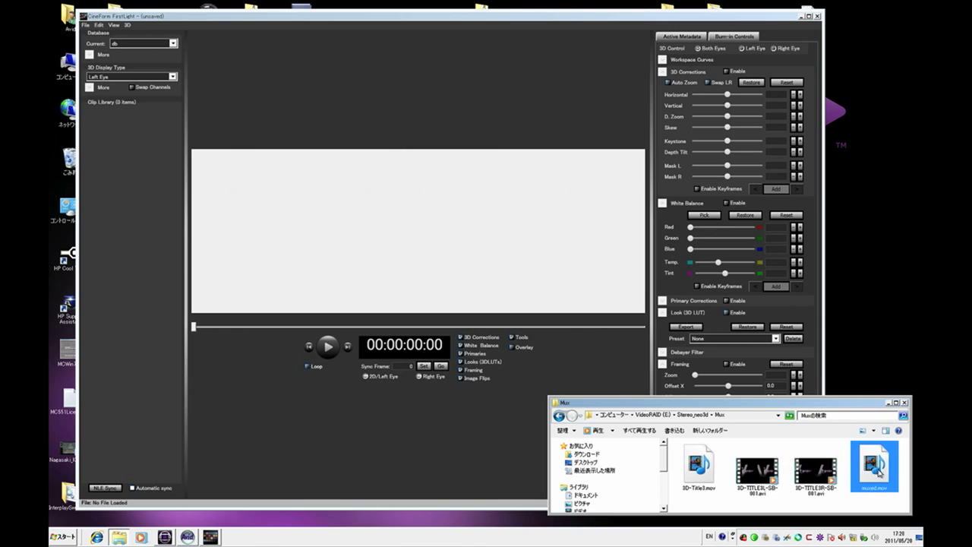
{"action": "left_click_drag", "start_coordinate": [879, 475], "coordinate": [374, 222]}
- Play the opening of the muxed.mov clip to preview its stereo image and stop playback
{"action": "left_click", "coordinate": [329, 355]}
{"action": "left_click", "coordinate": [327, 349]}
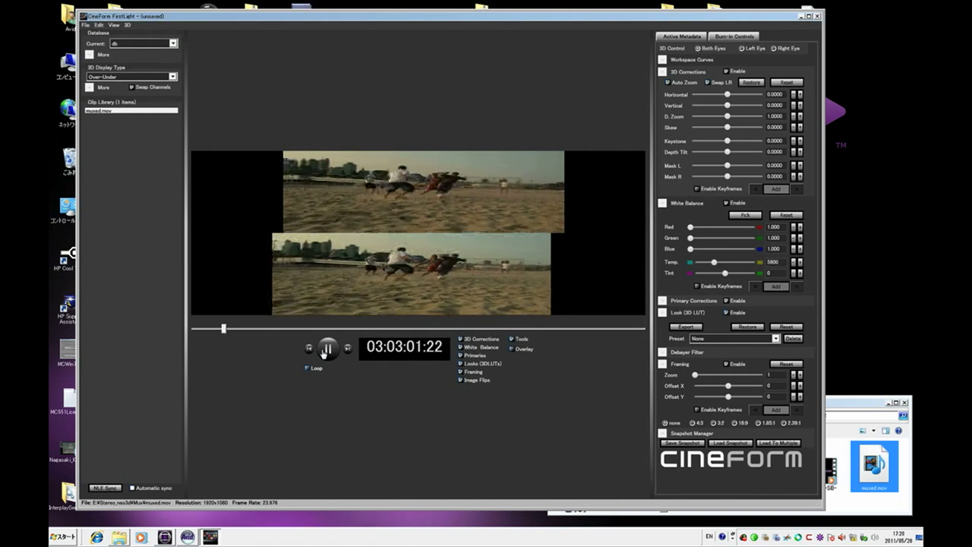
{"action": "left_click", "coordinate": [326, 349]}
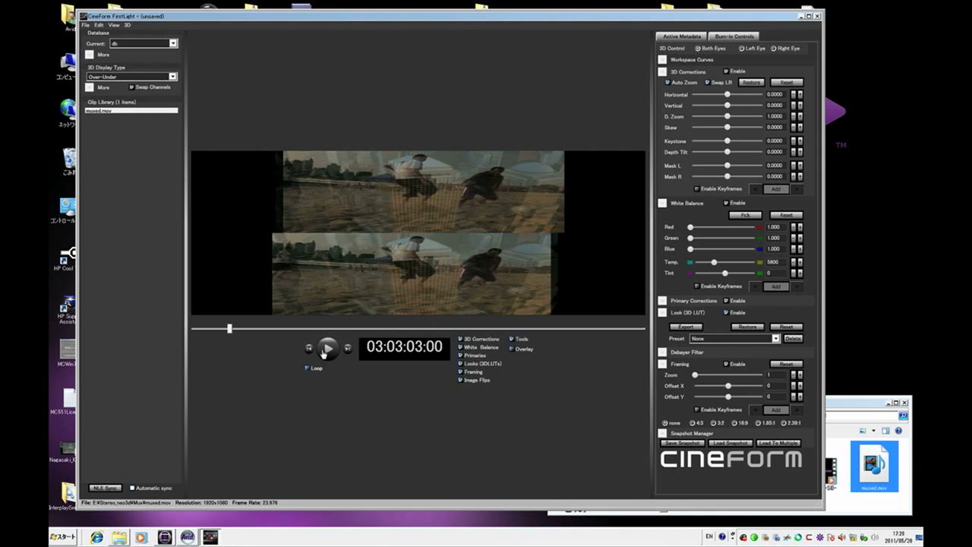
{"action": "left_click", "coordinate": [326, 349]}
{"action": "key", "text": "space"}
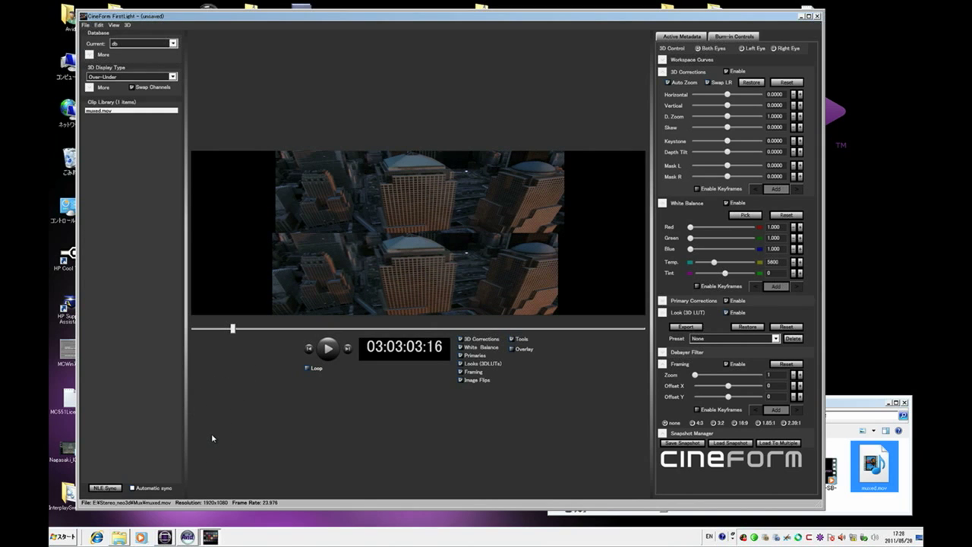
- Switch to Avid Media Composer, then reposition and slightly enlarge the empty 3D bin's window
{"action": "key", "text": "alt+Tab"}
{"action": "key", "text": "alt+Tab"}
{"action": "key", "text": "alt+Tab"}
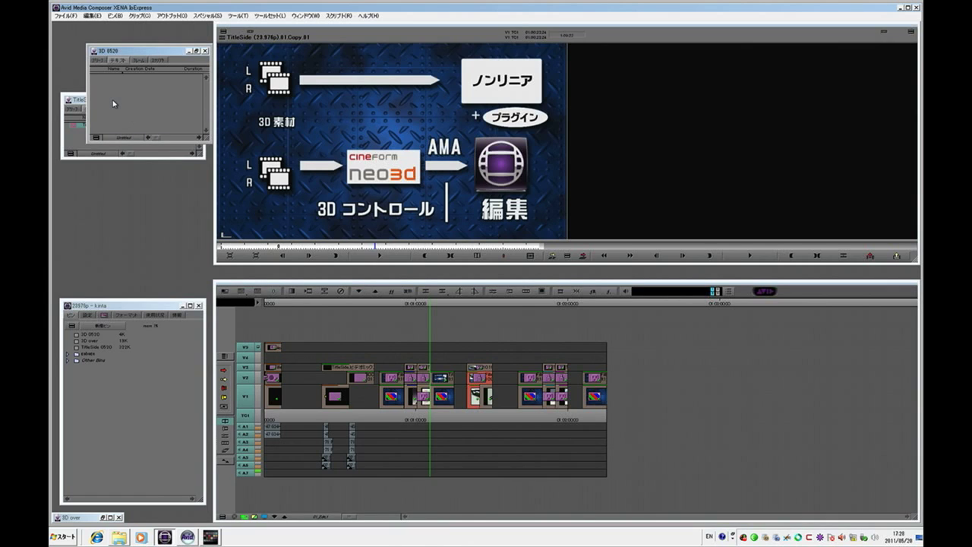
{"action": "left_click_drag", "start_coordinate": [134, 51], "coordinate": [118, 51]}
{"action": "left_click_drag", "start_coordinate": [189, 136], "coordinate": [212, 148]}
- Link muxed.mov from Stereo_neo3d\Mux on the VideoRAID (E:) drive into the 3D bin through AMA
{"action": "right_click", "coordinate": [130, 100]}
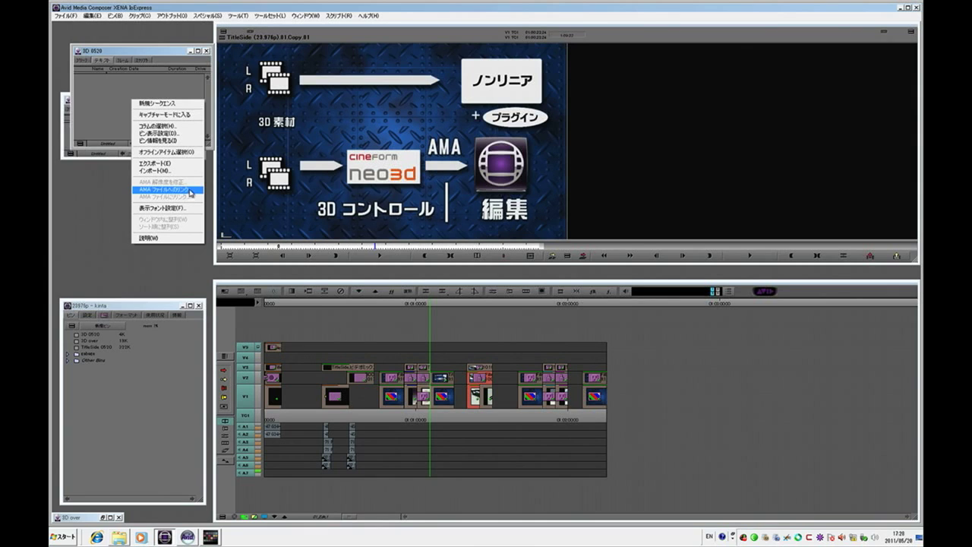
{"action": "left_click", "coordinate": [190, 190]}
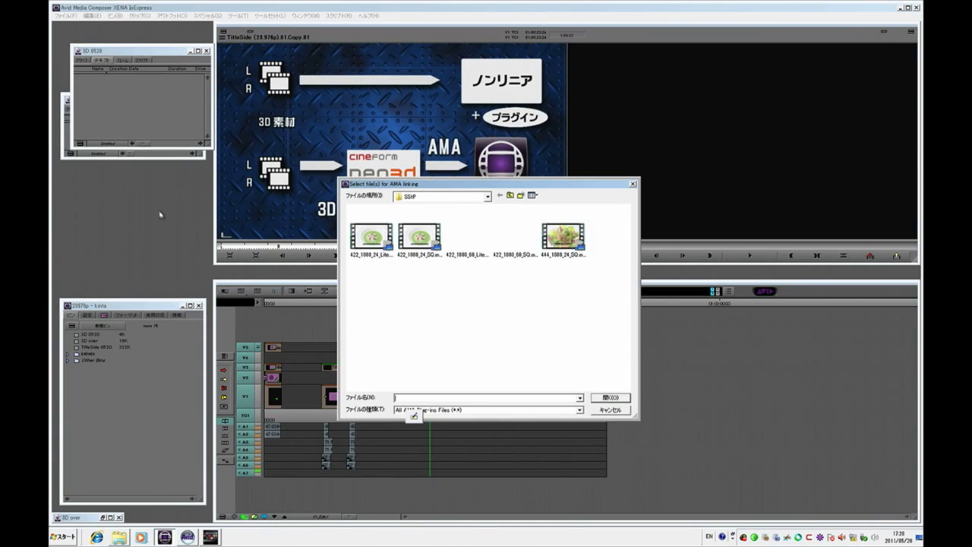
{"action": "left_click", "coordinate": [488, 197]}
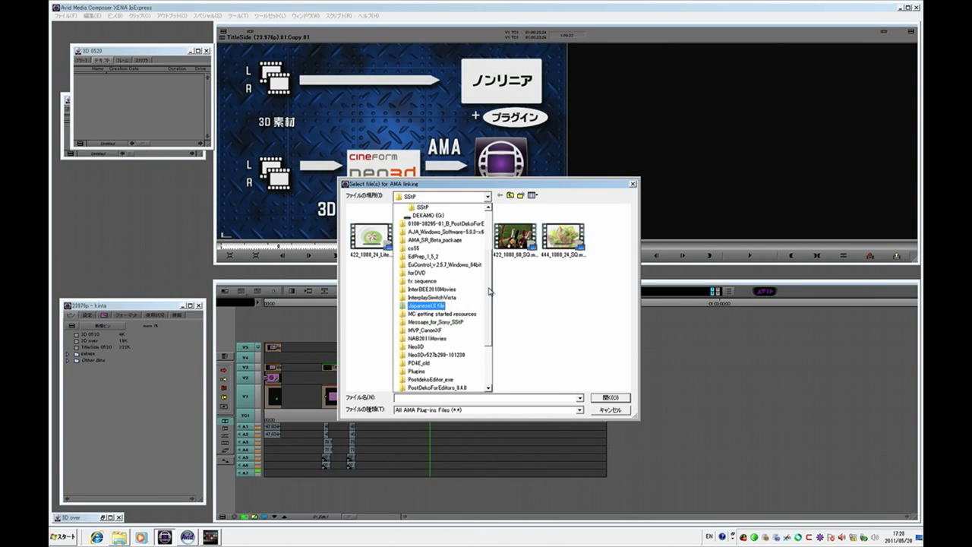
{"action": "scroll", "coordinate": [490, 291], "scroll_direction": "up", "scroll_amount": 5}
{"action": "left_click", "coordinate": [490, 265]}
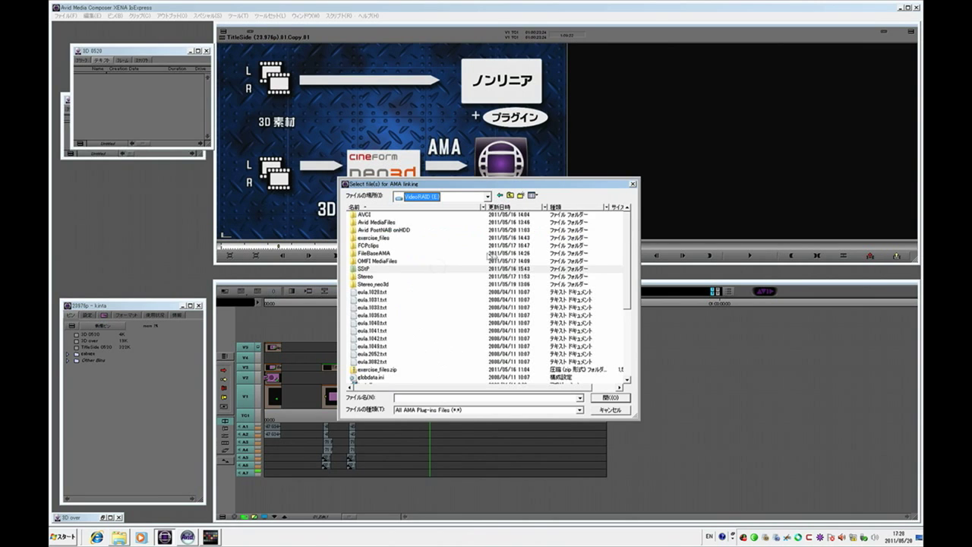
{"action": "double_click", "coordinate": [378, 286]}
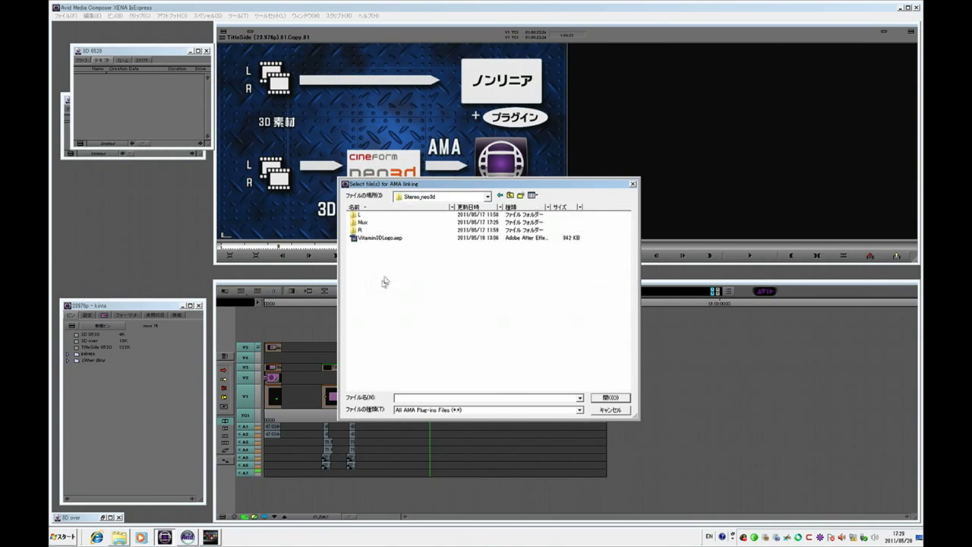
{"action": "double_click", "coordinate": [363, 223]}
{"action": "left_click", "coordinate": [515, 232]}
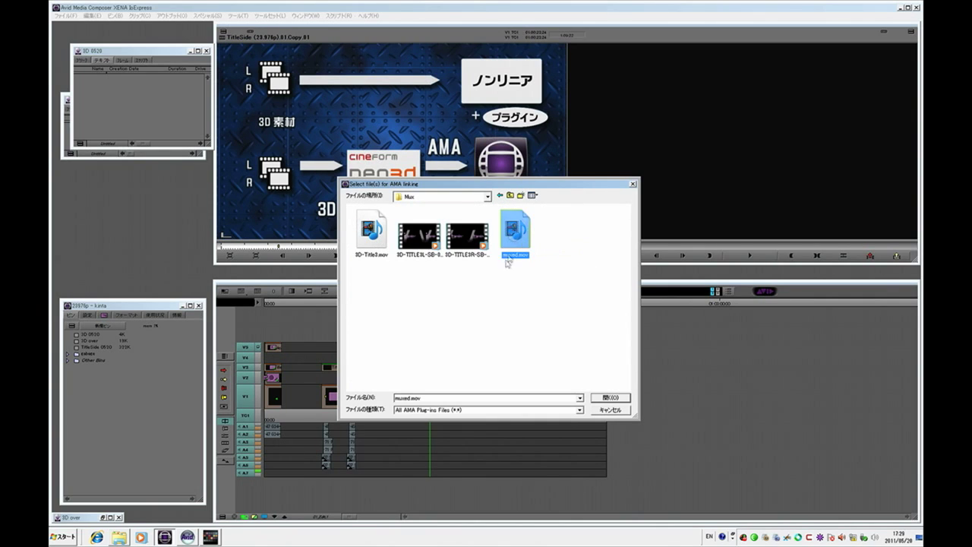
{"action": "left_click", "coordinate": [612, 399]}
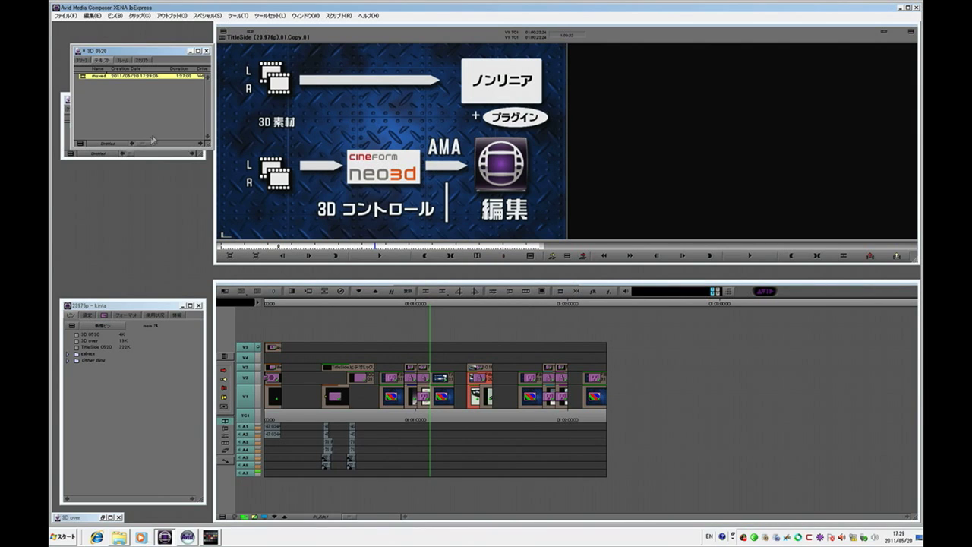
- Create a new sequence from the linked muxed clip in the empty timeline and move the position indicator to 01:00:07:15
{"action": "left_click", "coordinate": [326, 331]}
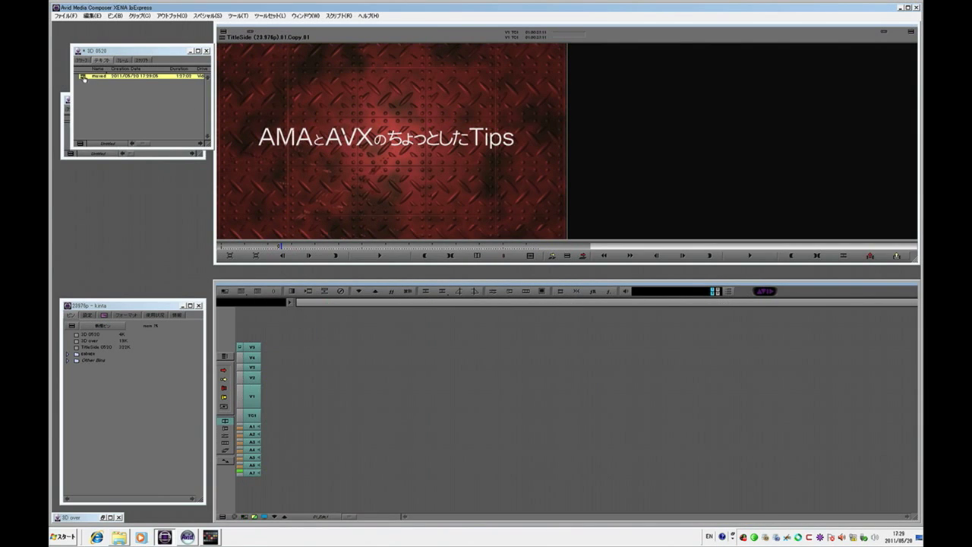
{"action": "left_click_drag", "start_coordinate": [88, 77], "coordinate": [354, 427]}
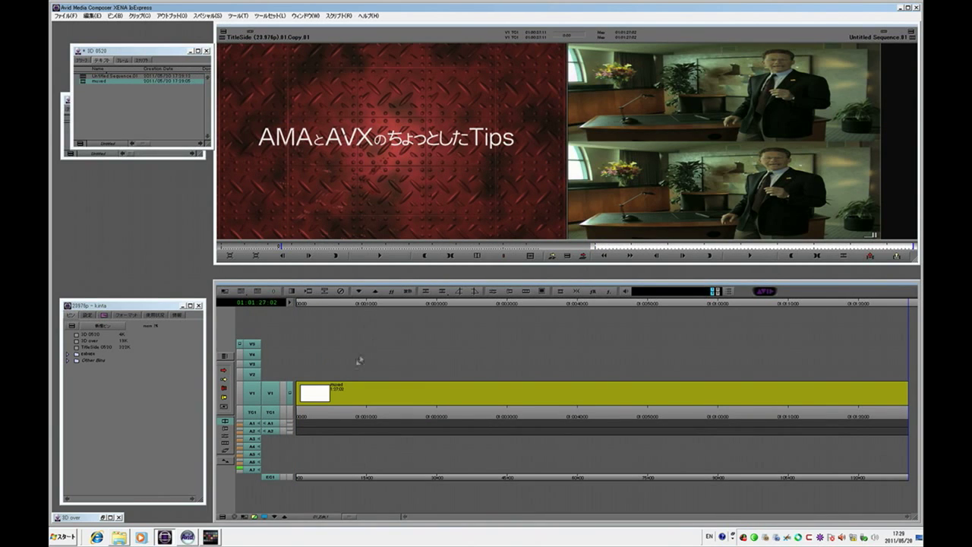
{"action": "left_click_drag", "start_coordinate": [307, 416], "coordinate": [356, 420]}
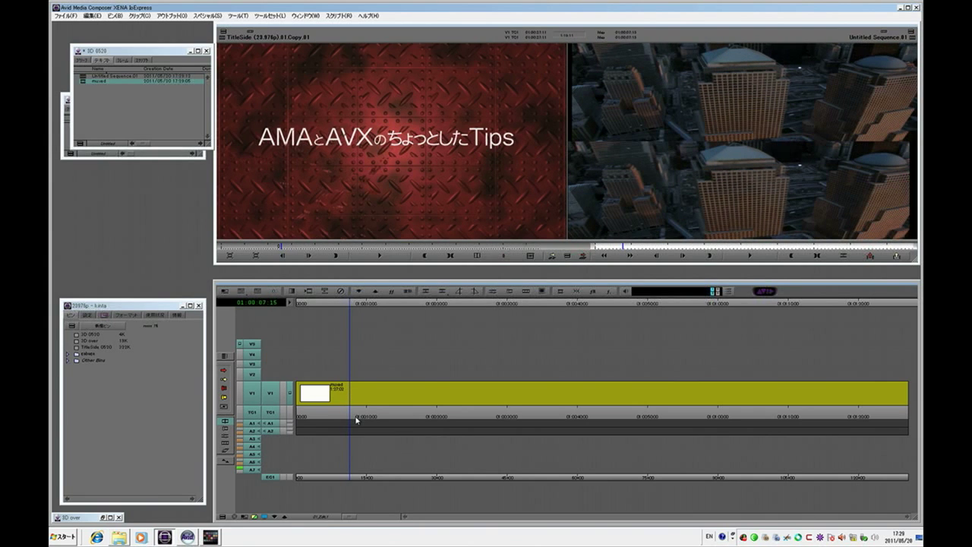
- Set the clip's 3D display type to Side-by-Side in FirstLight and view the result in Media Composer
{"action": "left_click", "coordinate": [901, 8]}
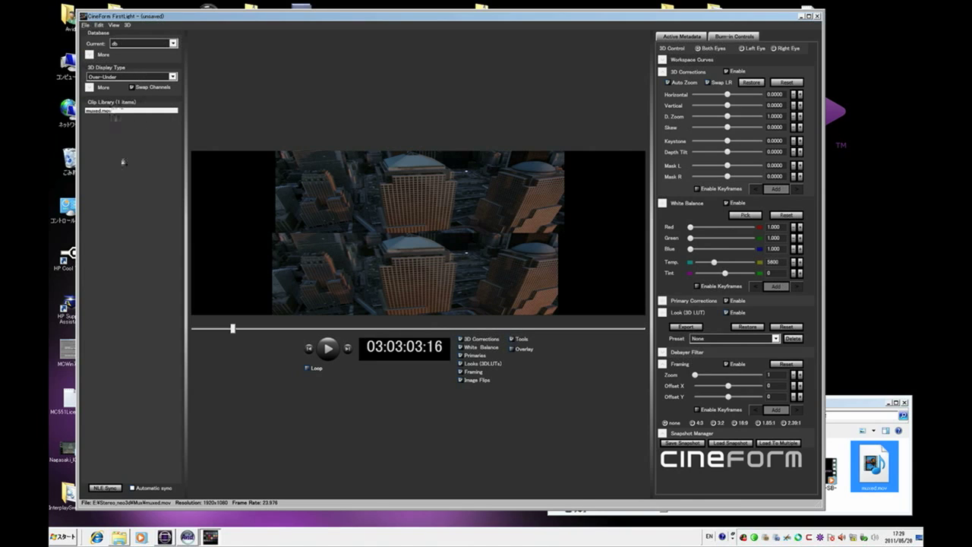
{"action": "left_click", "coordinate": [172, 77]}
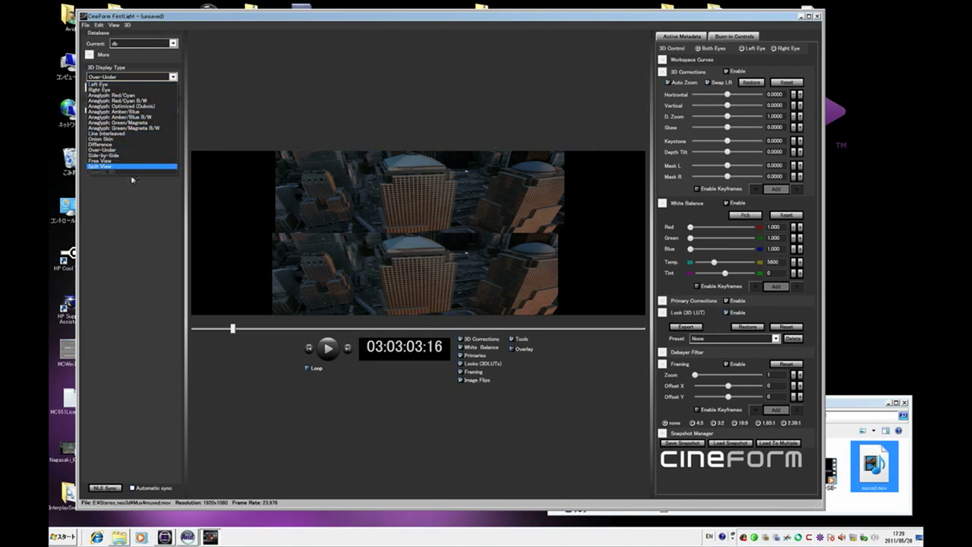
{"action": "left_click", "coordinate": [123, 155]}
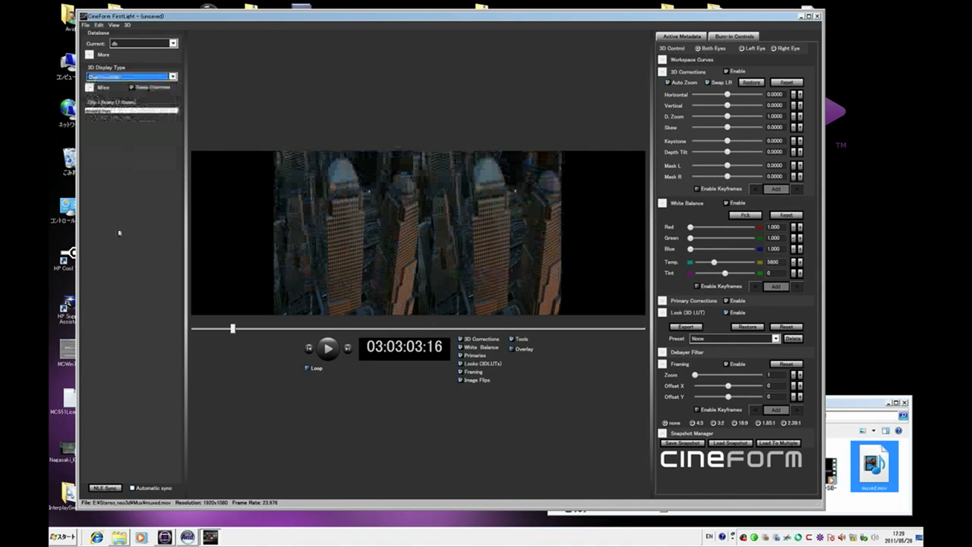
{"action": "key", "text": "alt+Tab"}
{"action": "key", "text": "alt+Tab"}
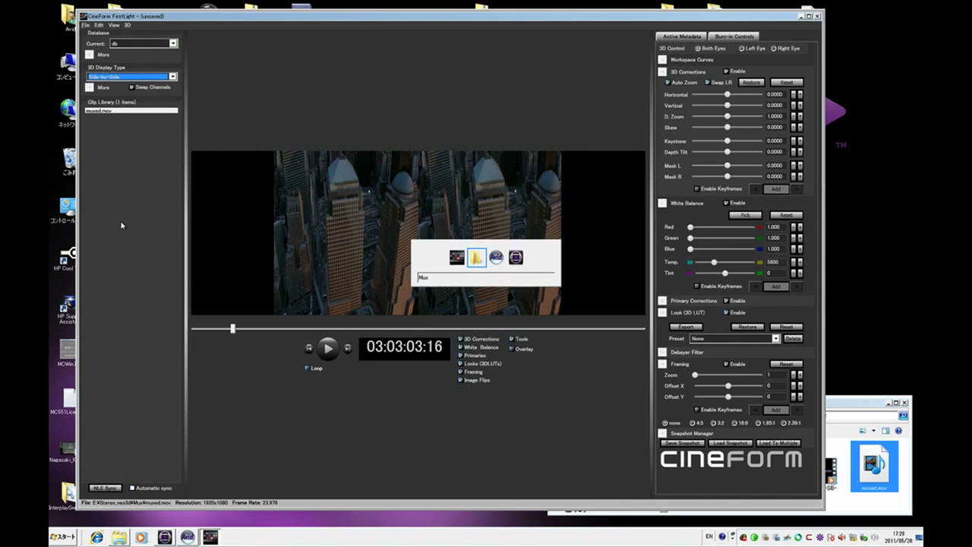
{"action": "key", "text": "alt+Tab"}
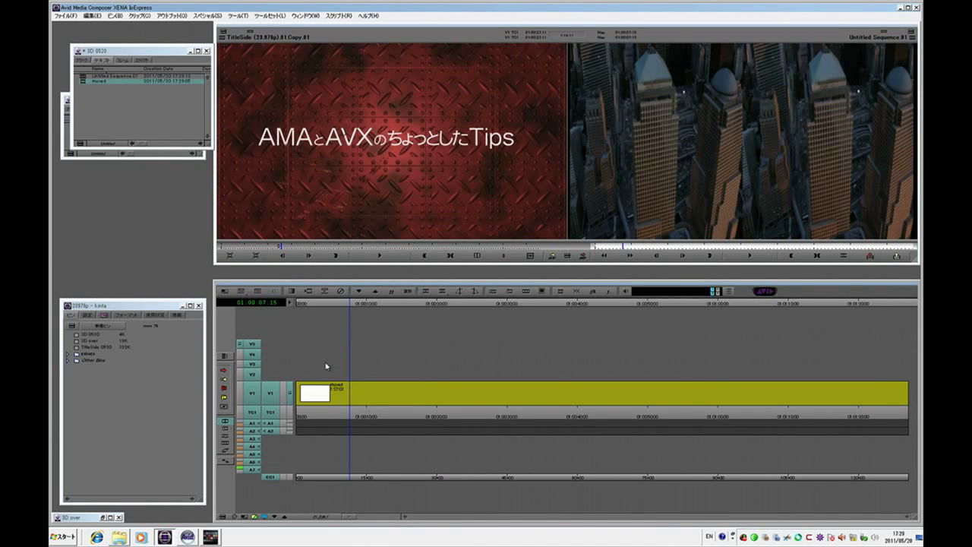
- In FirstLight, set the clip's white balance to Red 3.955, Green 1.403, Temp 2100 and Tint -20, and view it in Media Composer
{"action": "key", "text": "alt+Tab"}
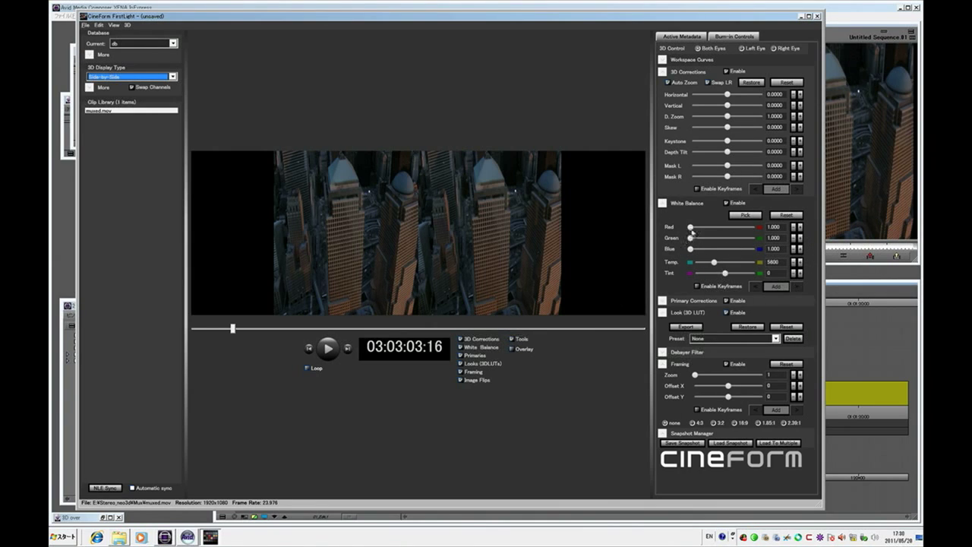
{"action": "mouse_move", "coordinate": [691, 229]}
{"action": "left_mouse_down"}
{"action": "mouse_move", "coordinate": [712, 234]}
{"action": "mouse_move", "coordinate": [695, 242]}
{"action": "left_mouse_up"}
{"action": "key", "text": "alt+Tab"}
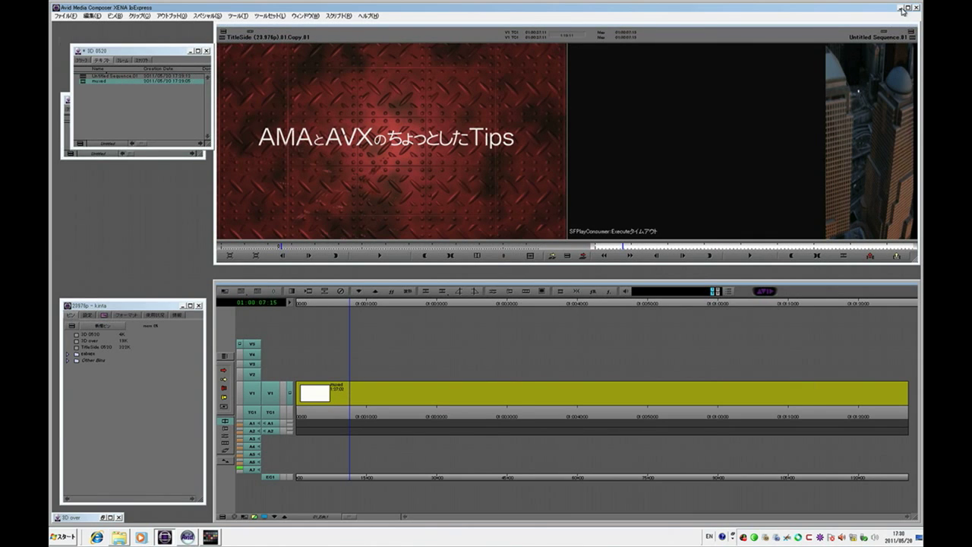
{"action": "left_click", "coordinate": [899, 8]}
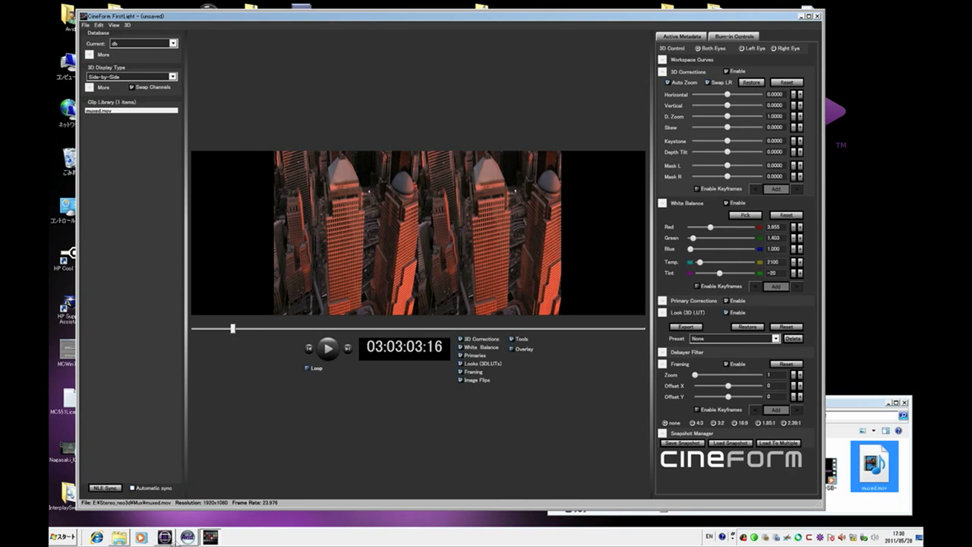
{"action": "key", "text": "alt+Tab"}
{"action": "key", "text": "alt+Tab"}
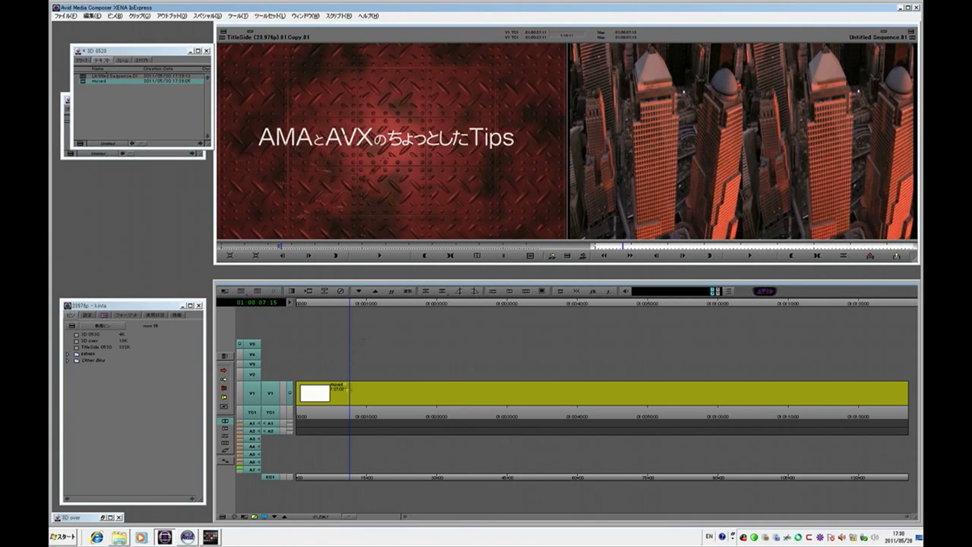
- Move the sequence's position indicator to 01:00:22:06 and sync FirstLight to that frame with NLE Sync
{"action": "left_click_drag", "start_coordinate": [353, 416], "coordinate": [453, 409]}
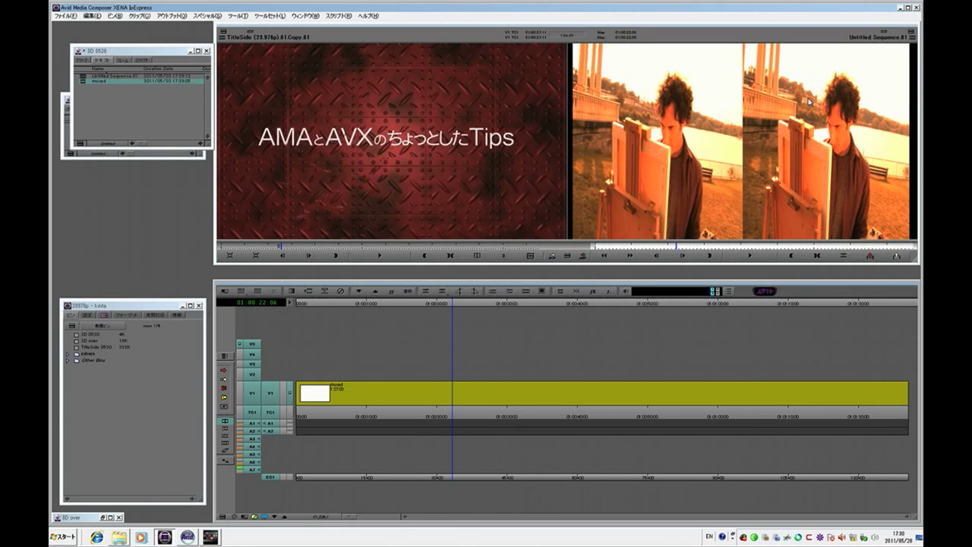
{"action": "left_click", "coordinate": [902, 10]}
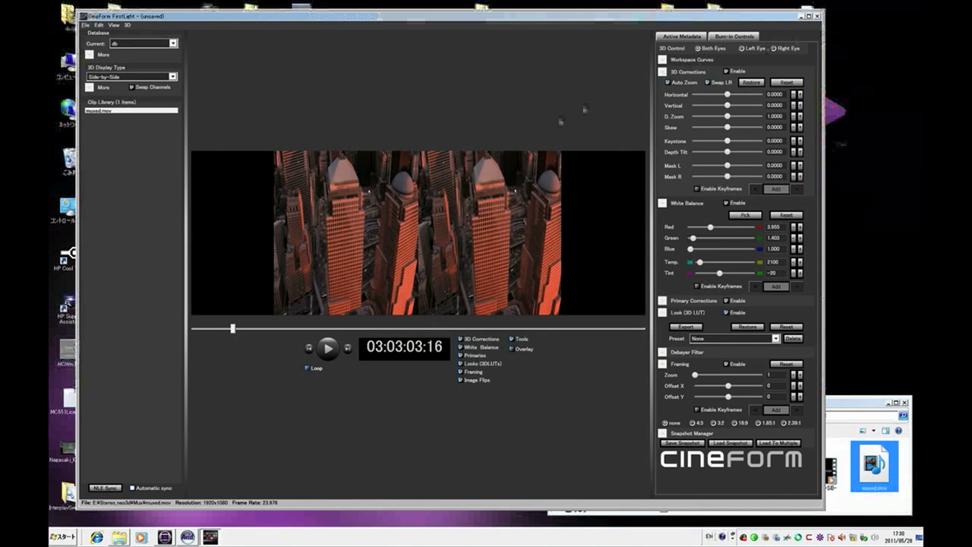
{"action": "left_click", "coordinate": [105, 488]}
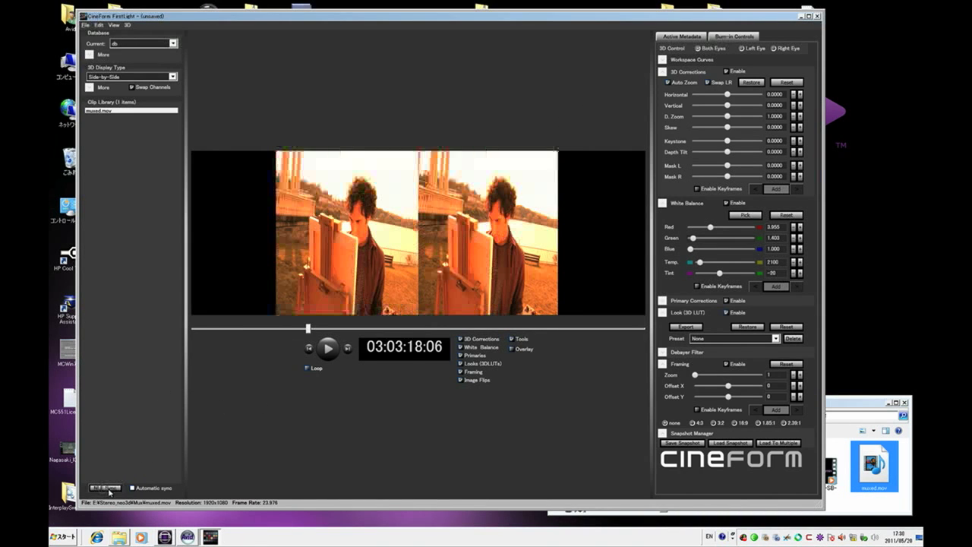
- Reset the clip's white balance, set its 3D display type to Free View, and return to Media Composer to view it
{"action": "left_click", "coordinate": [786, 216]}
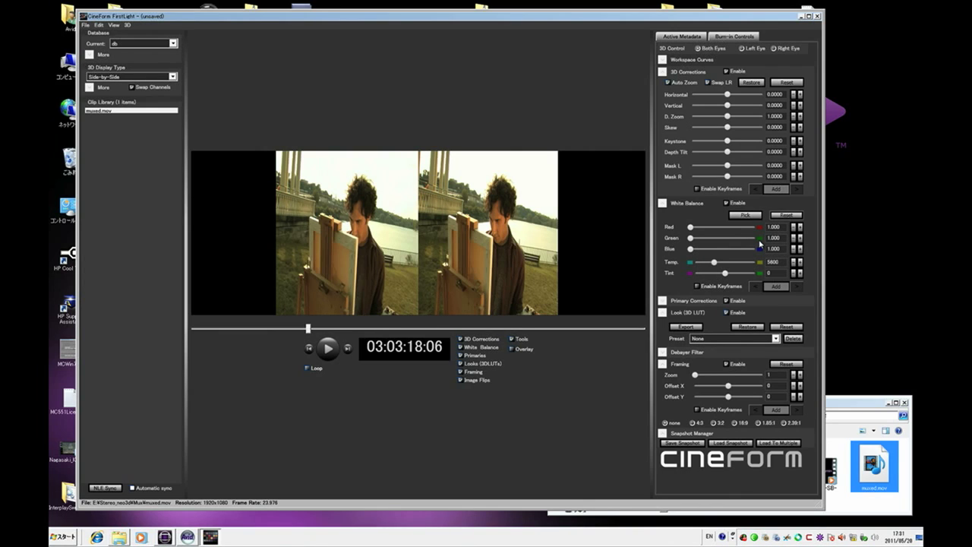
{"action": "left_click", "coordinate": [173, 77]}
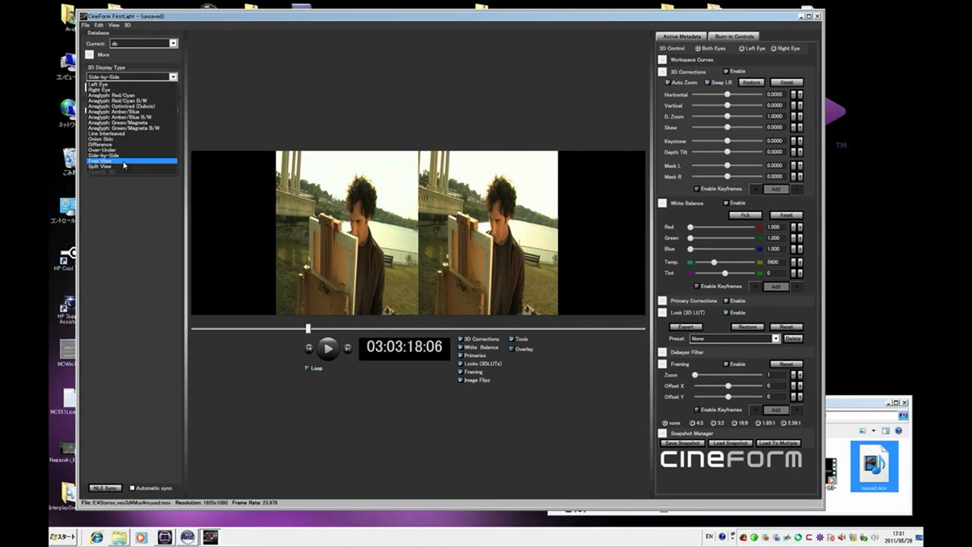
{"action": "left_click", "coordinate": [124, 162]}
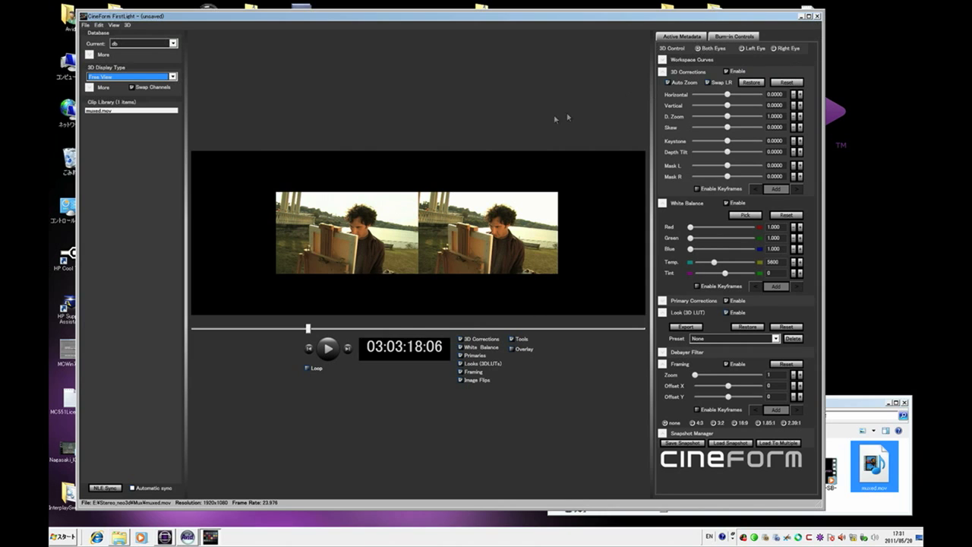
{"action": "left_click", "coordinate": [801, 16]}
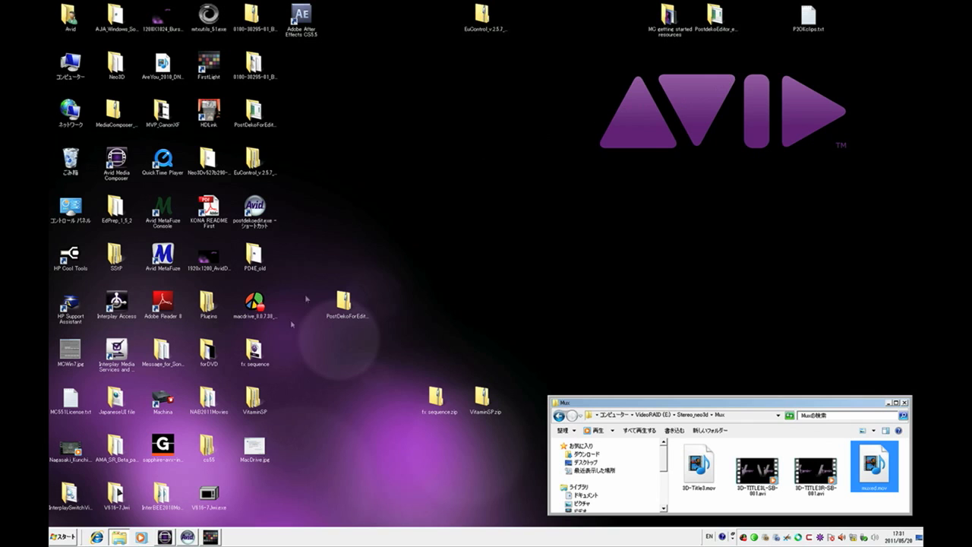
{"action": "key", "text": "alt+Tab"}
{"action": "key", "text": "alt+Tab"}
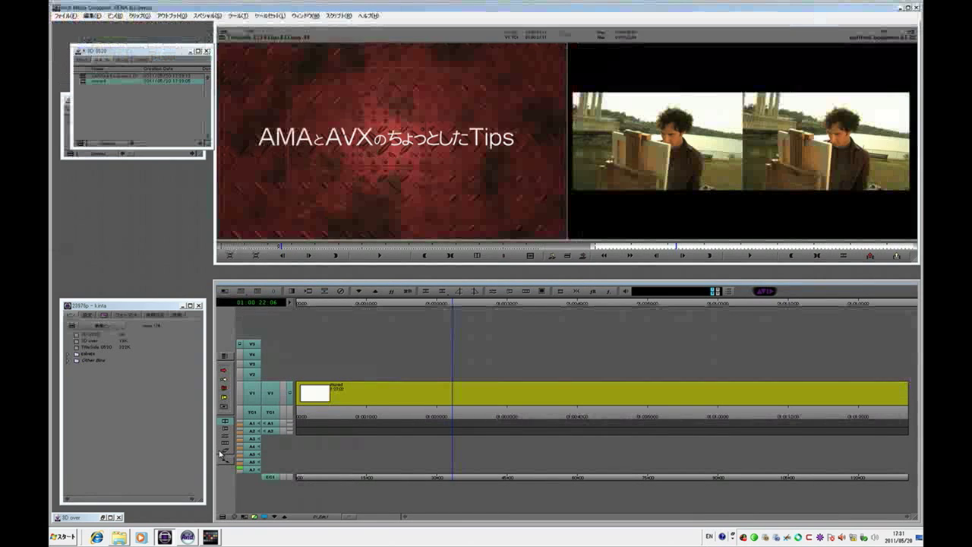
- Remove the sequence's opening section up to 01:00:08:01 so that it starts on the aerial skyscraper shot, closing the gap
{"action": "left_click", "coordinate": [320, 413]}
{"action": "left_click", "coordinate": [332, 414]}
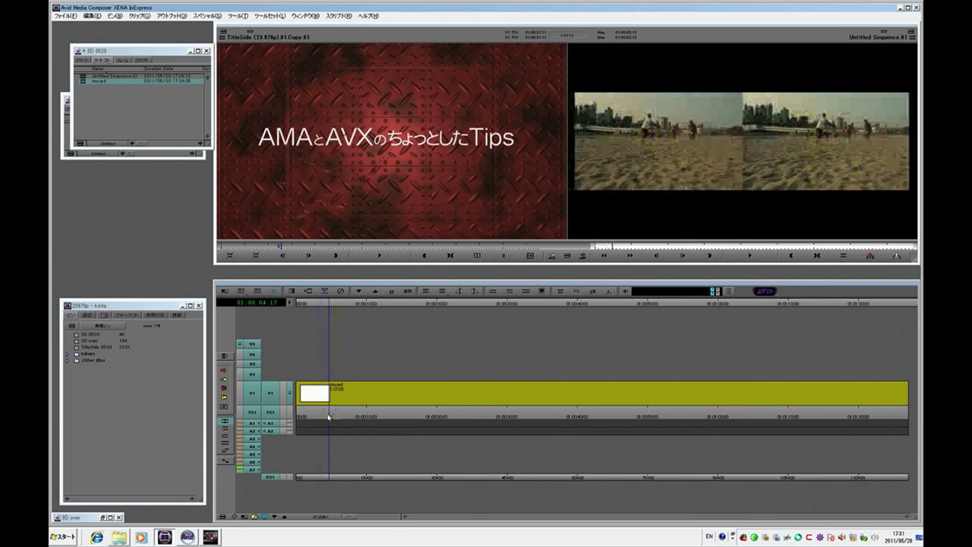
{"action": "key", "text": "space"}
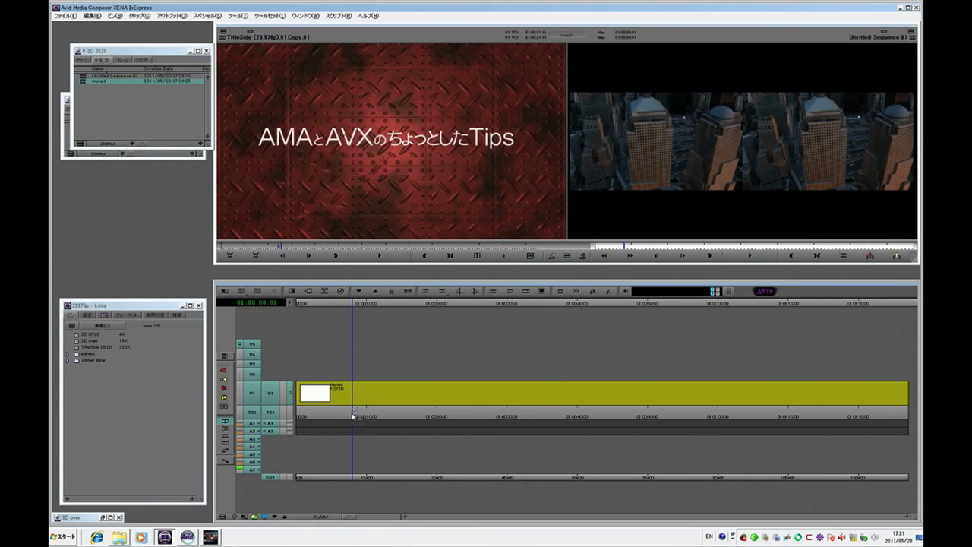
{"action": "left_click", "coordinate": [332, 414]}
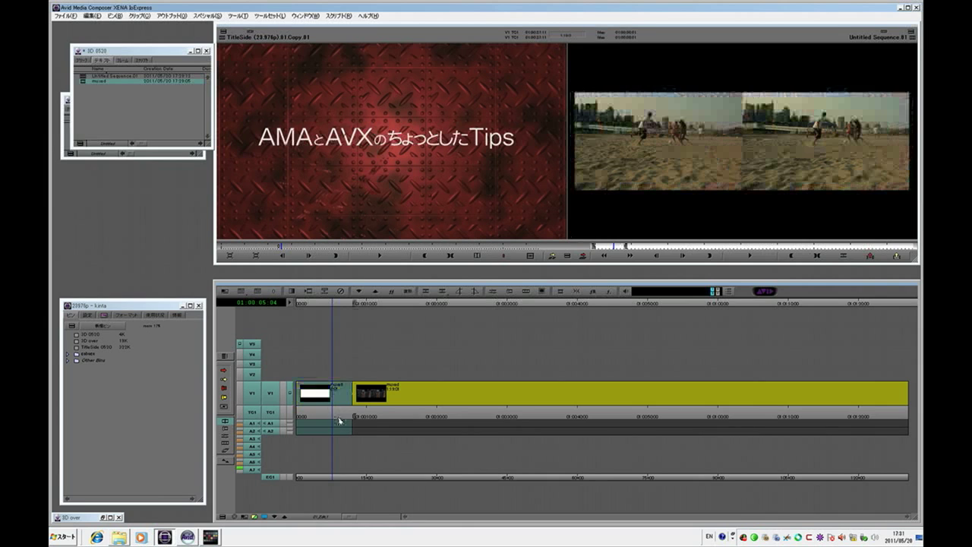
{"action": "key", "text": "Delete"}
- Play the skyscraper shot and extract the material following it up to the shot of the painter at his easel
{"action": "key", "text": "space"}
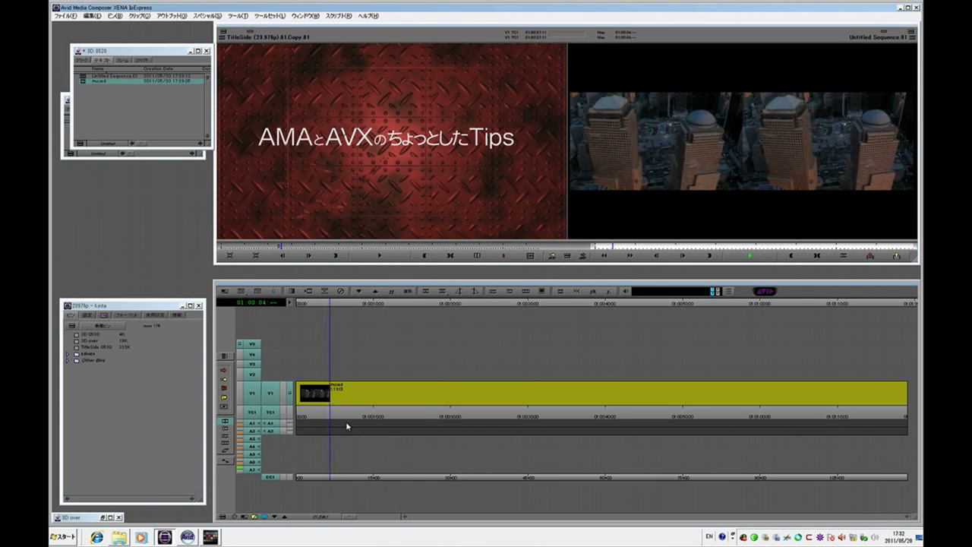
{"action": "key", "text": "space"}
{"action": "key", "text": "h"}
{"action": "mouse_move", "coordinate": [392, 411]}
{"action": "left_mouse_down"}
{"action": "mouse_move", "coordinate": [425, 413]}
{"action": "mouse_move", "coordinate": [378, 420]}
{"action": "left_mouse_up"}
{"action": "key", "text": "t"}
{"action": "key", "text": "x"}
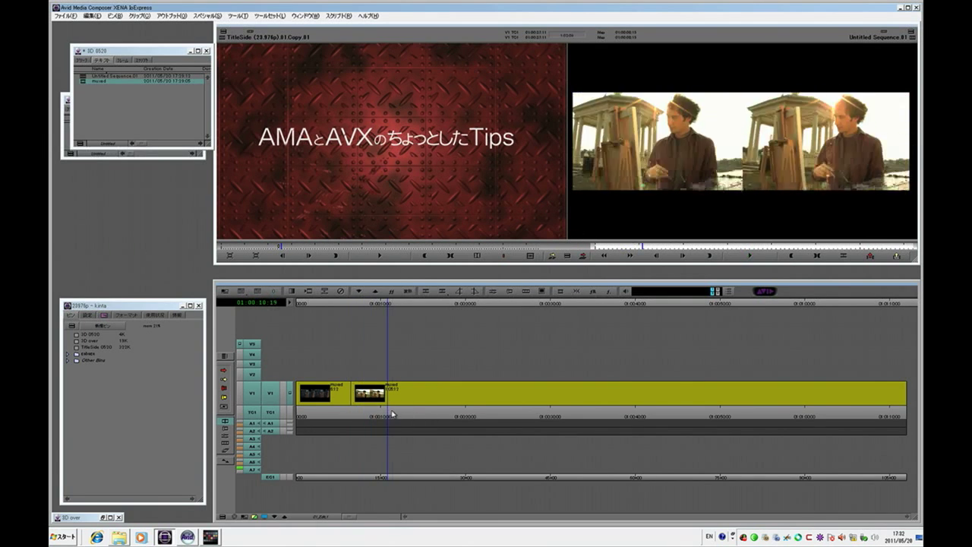
- Shorten the painter shot and extract the material after it up to the skateboarding shot
{"action": "left_click_drag", "start_coordinate": [386, 415], "coordinate": [507, 411]}
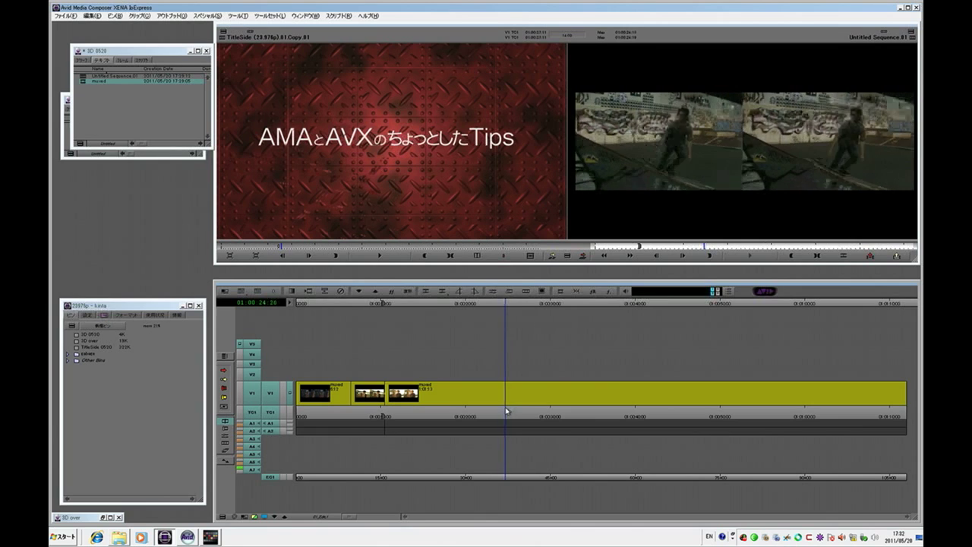
{"action": "left_click", "coordinate": [454, 415]}
{"action": "key", "text": "t"}
{"action": "key", "text": "x"}
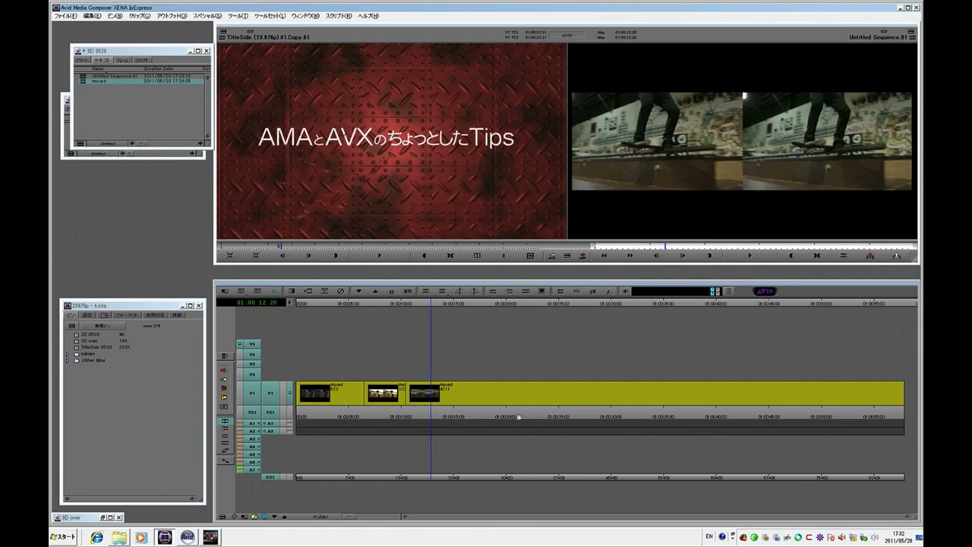
- Extract the section from 01:00:12:20 to 01:00:33:22 so the skateboarding shot cuts directly to the statue shot
{"action": "left_click_drag", "start_coordinate": [490, 412], "coordinate": [654, 408]}
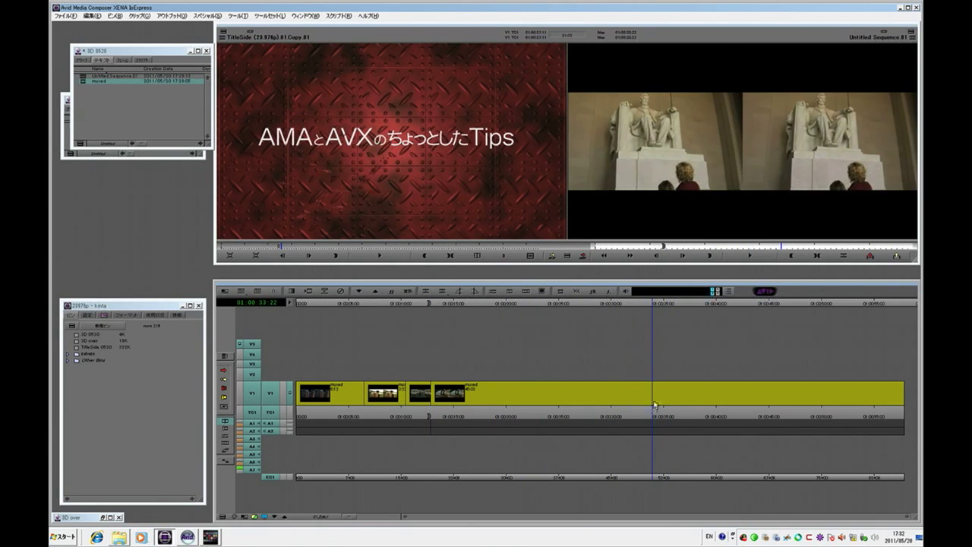
{"action": "key", "text": "o"}
{"action": "key", "text": "x"}
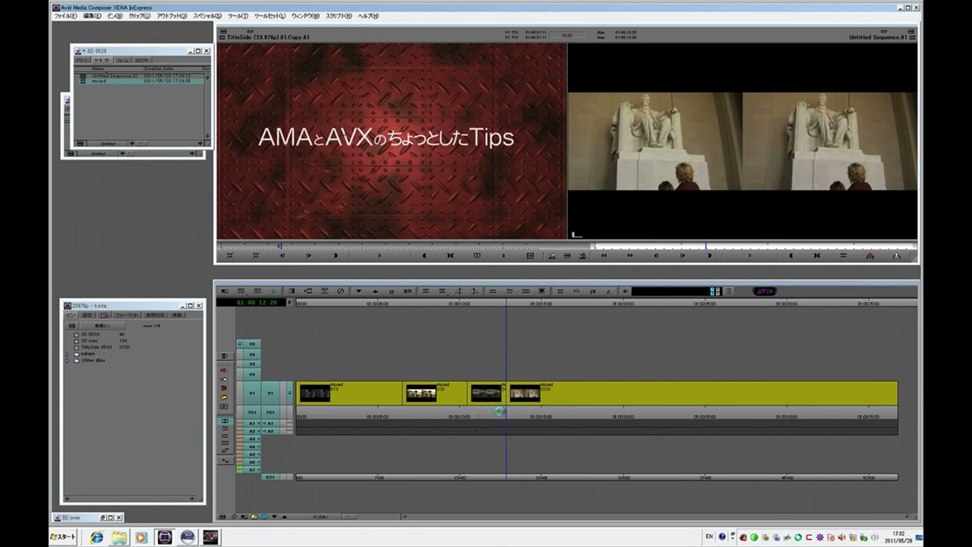
{"action": "key", "text": "ctrl+z"}
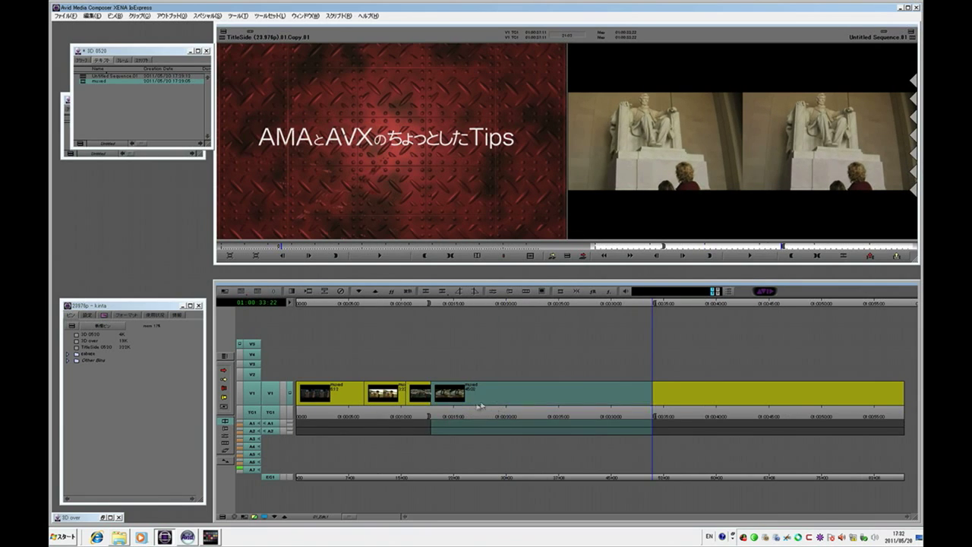
{"action": "left_click", "coordinate": [422, 410]}
{"action": "key", "text": "x"}
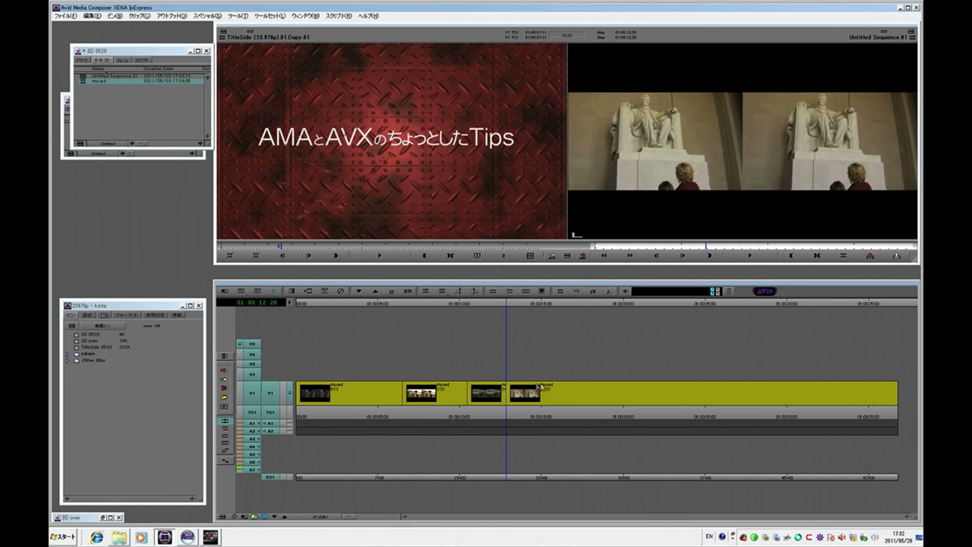
- Review the shortened sequence and display the source sequence's tracks in the timeline
{"action": "left_click_drag", "start_coordinate": [392, 410], "coordinate": [324, 410]}
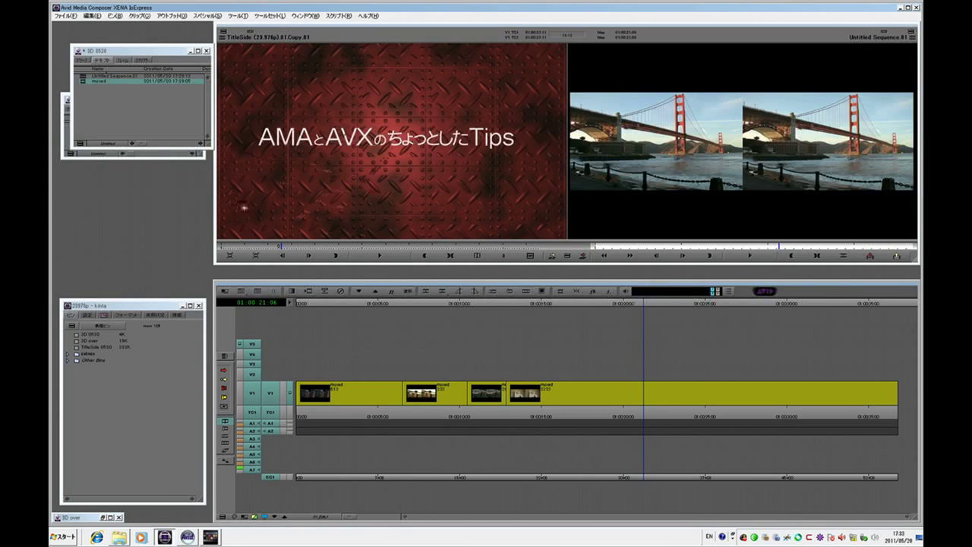
{"action": "key", "text": "F9"}
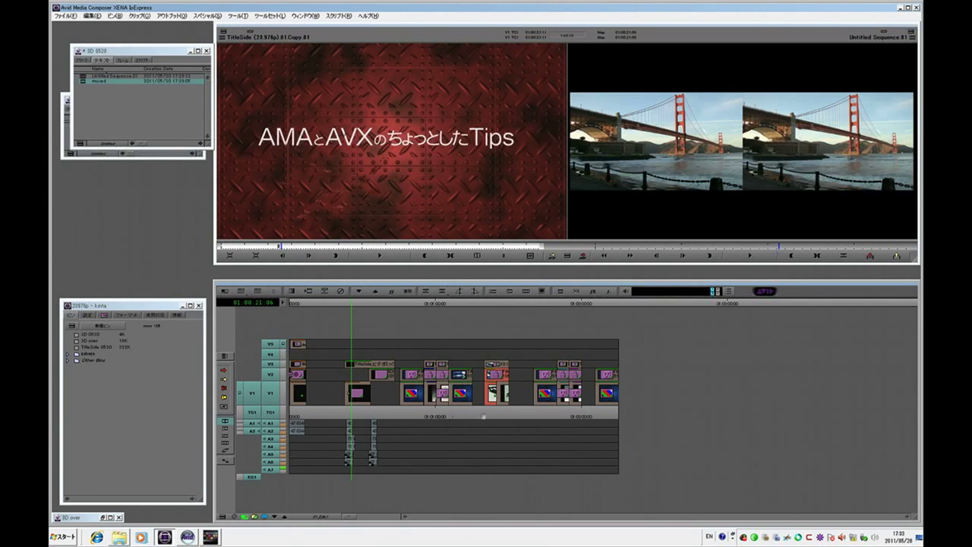
{"action": "left_click", "coordinate": [489, 415]}
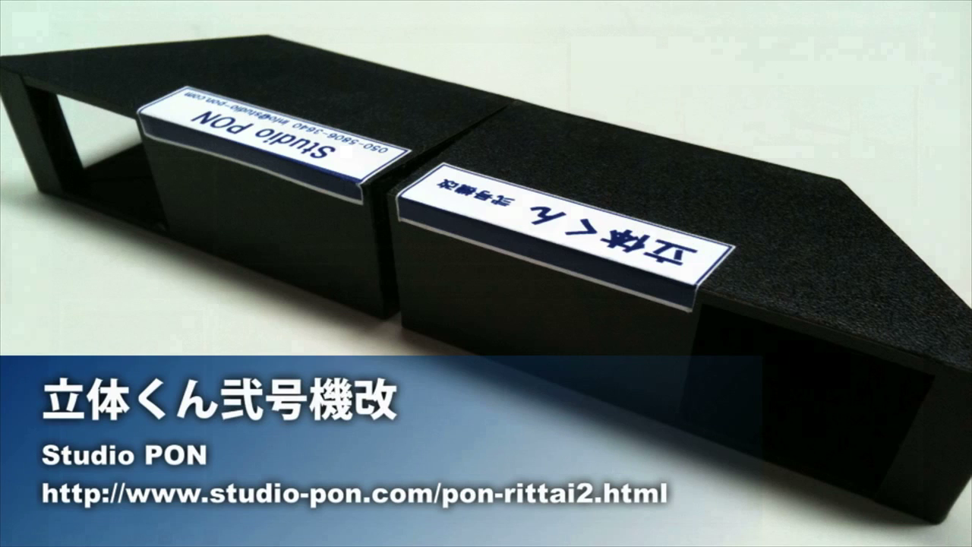